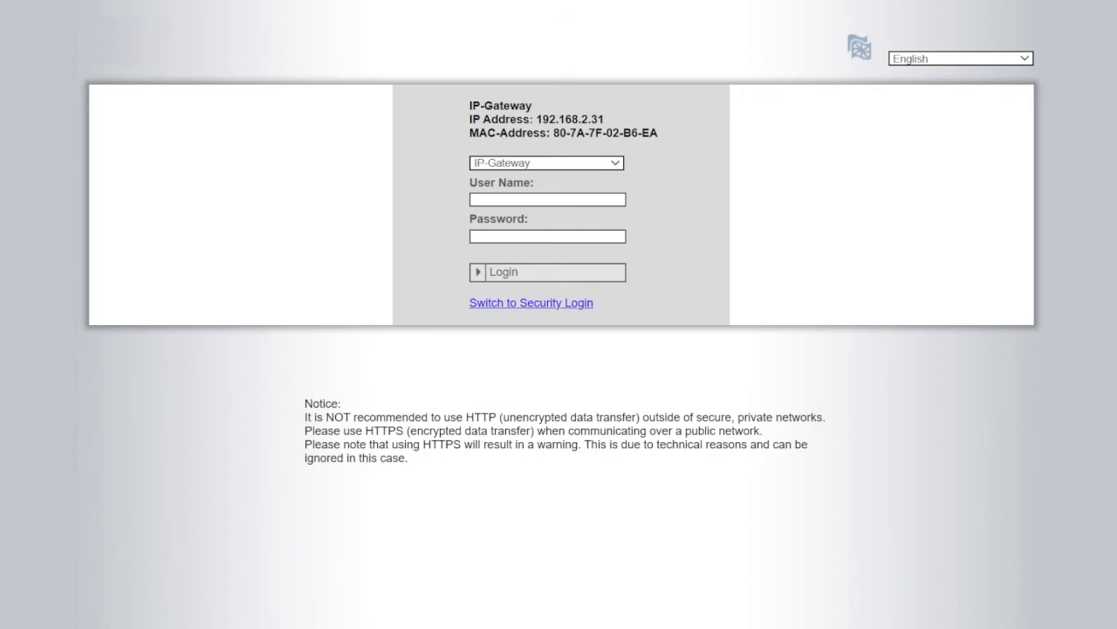
Log in to the gateway as admin with the administrator password
click(916, 52)
text(admin)
click(548, 237)
text(•••••••••••)
click(499, 274)
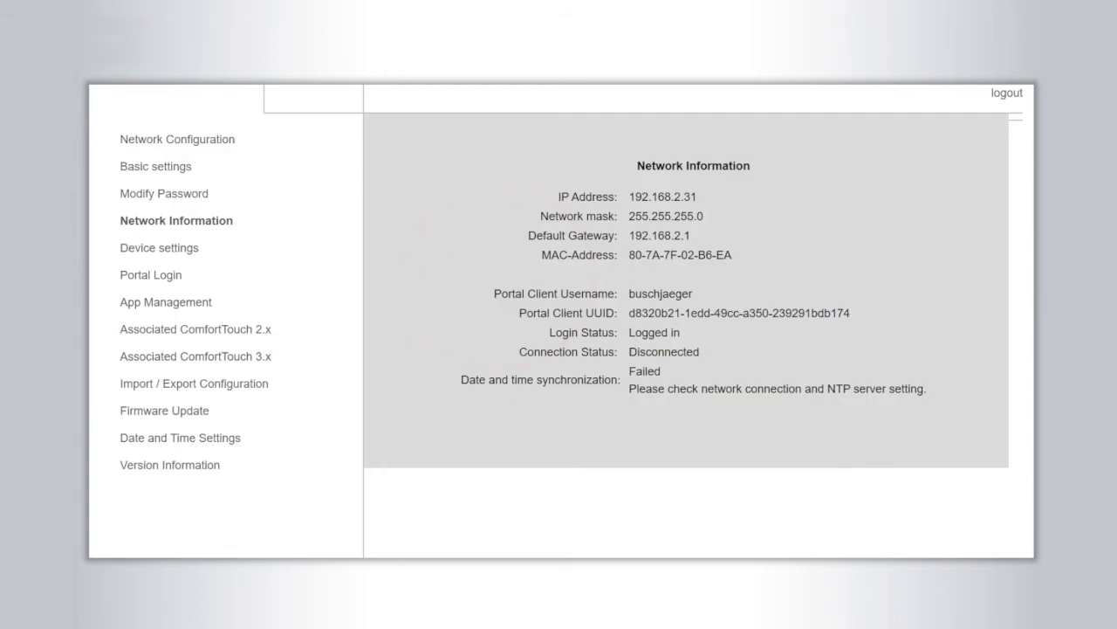
Open outdoor station 1 (Außenstation) for editing from Network Configuration's Device settings list
click(176, 141)
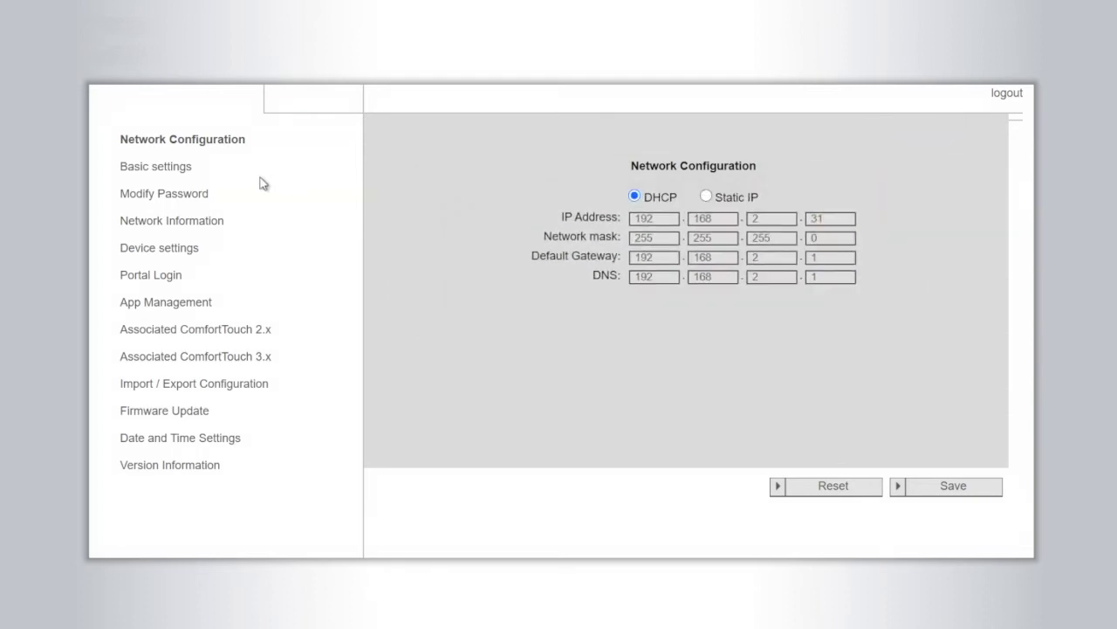
click(190, 172)
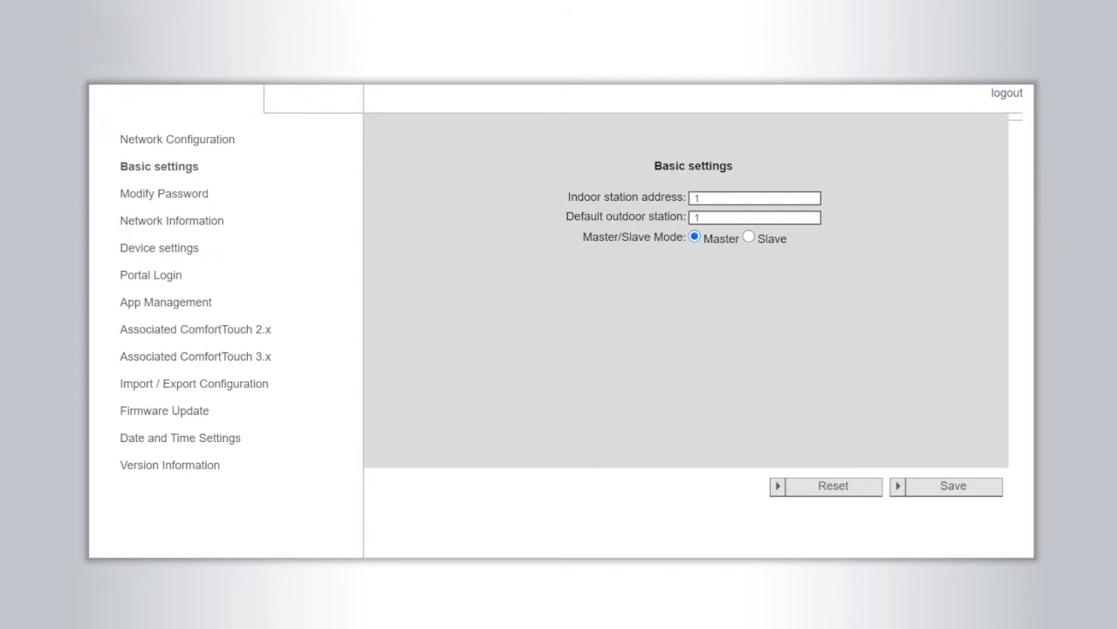
click(187, 249)
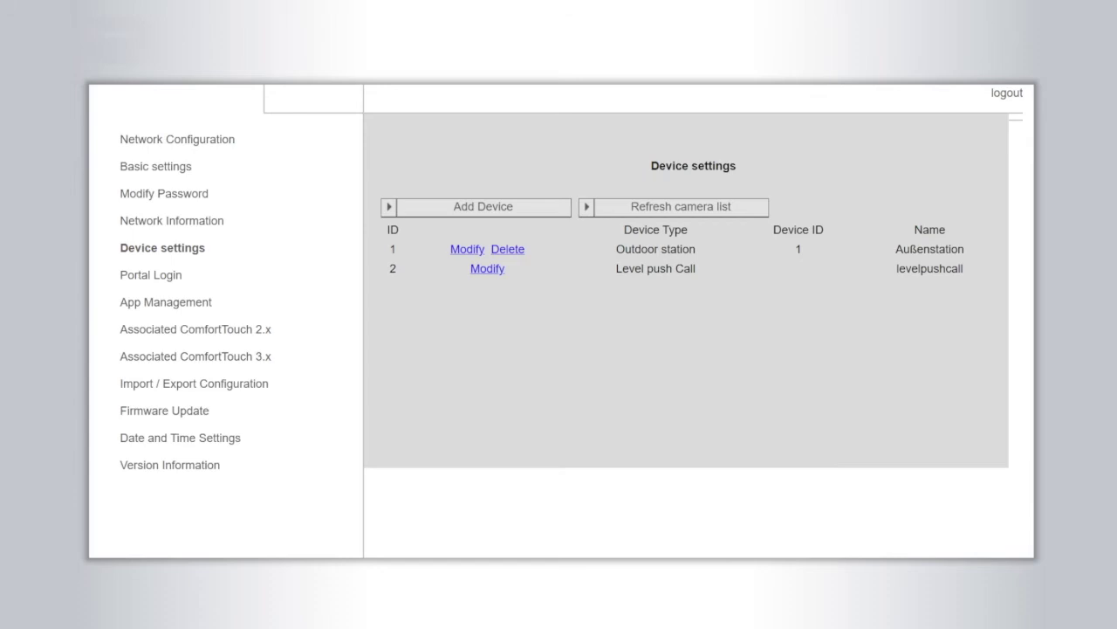
click(466, 248)
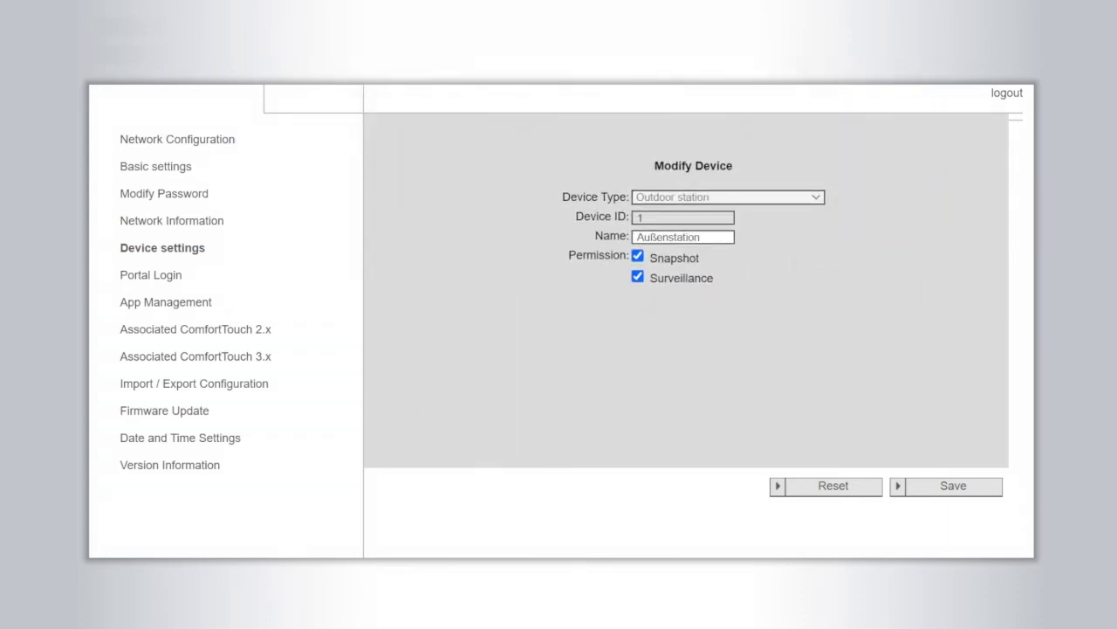
Review the phone's App Management permissions, the Date and Time settings and the Portal Login form
click(196, 302)
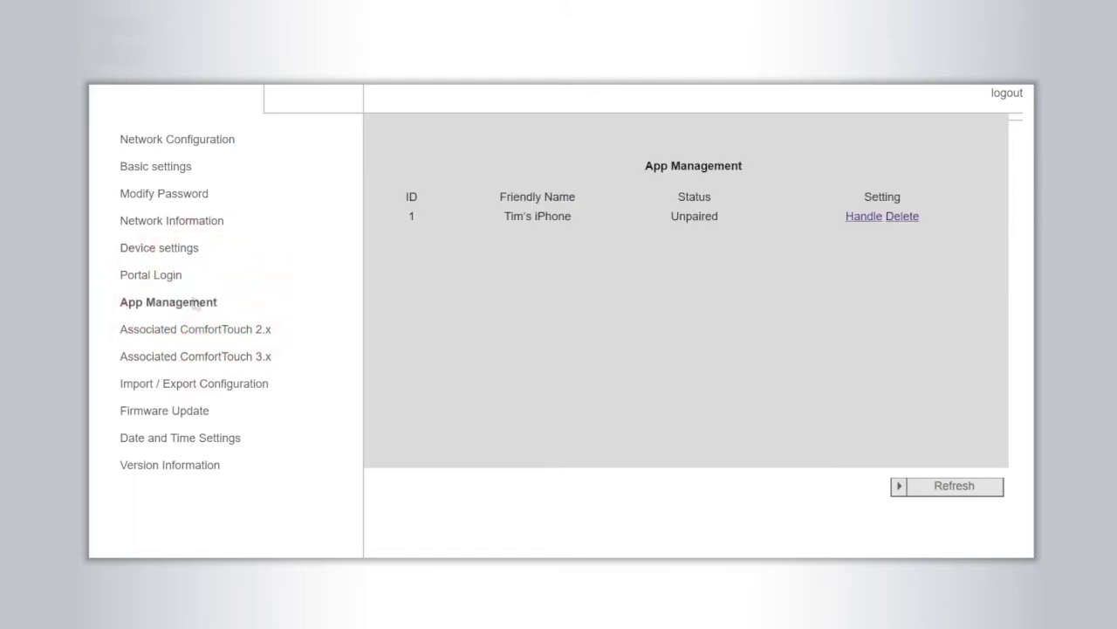
click(859, 217)
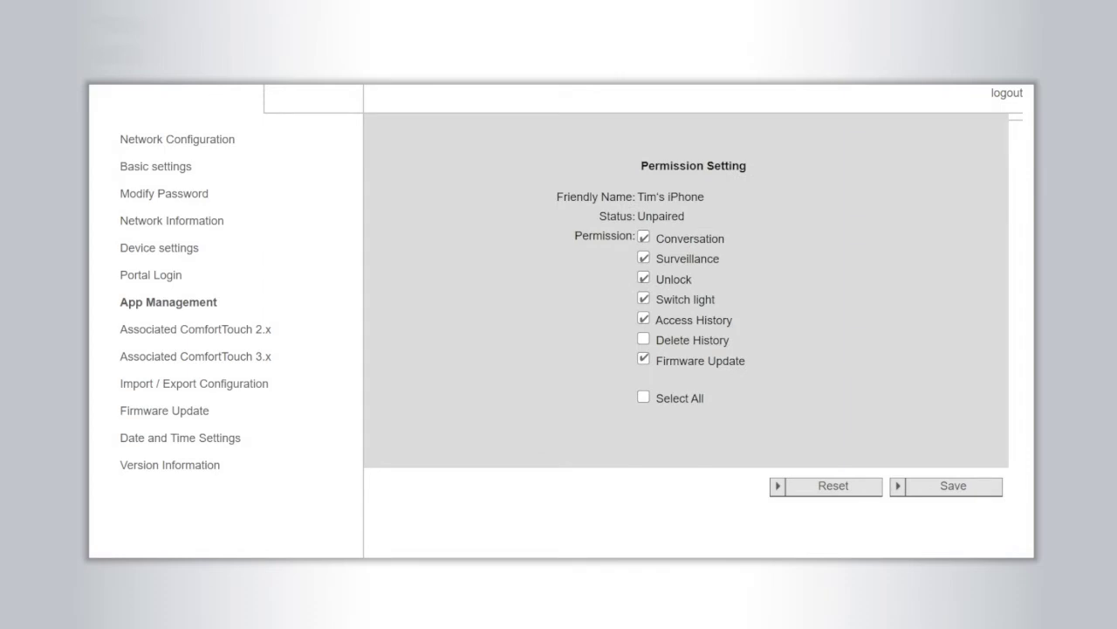
click(220, 440)
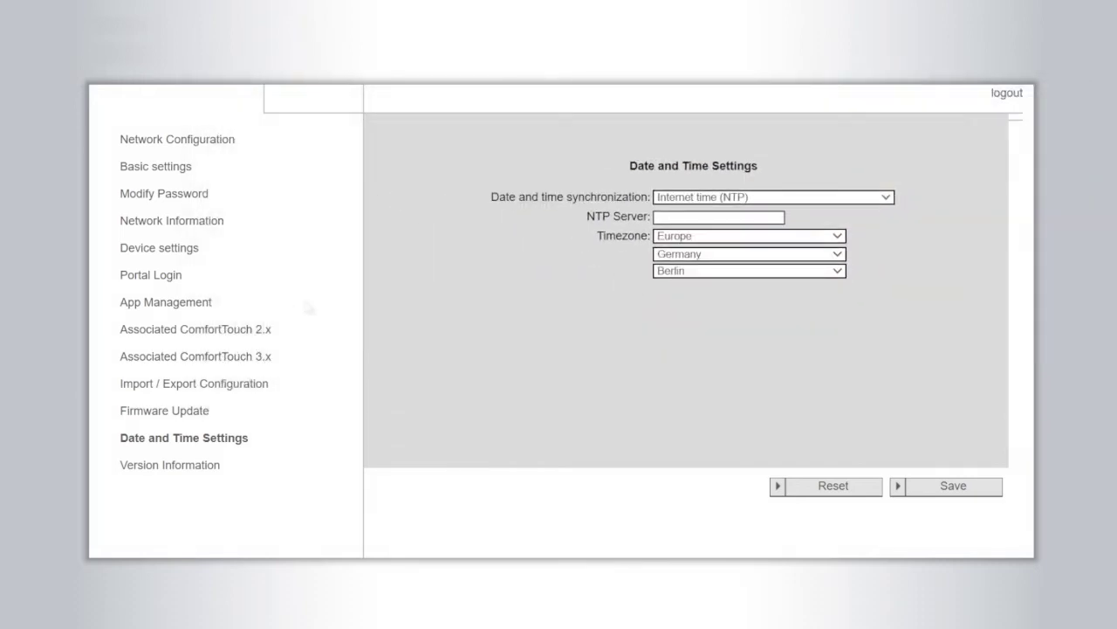
click(176, 275)
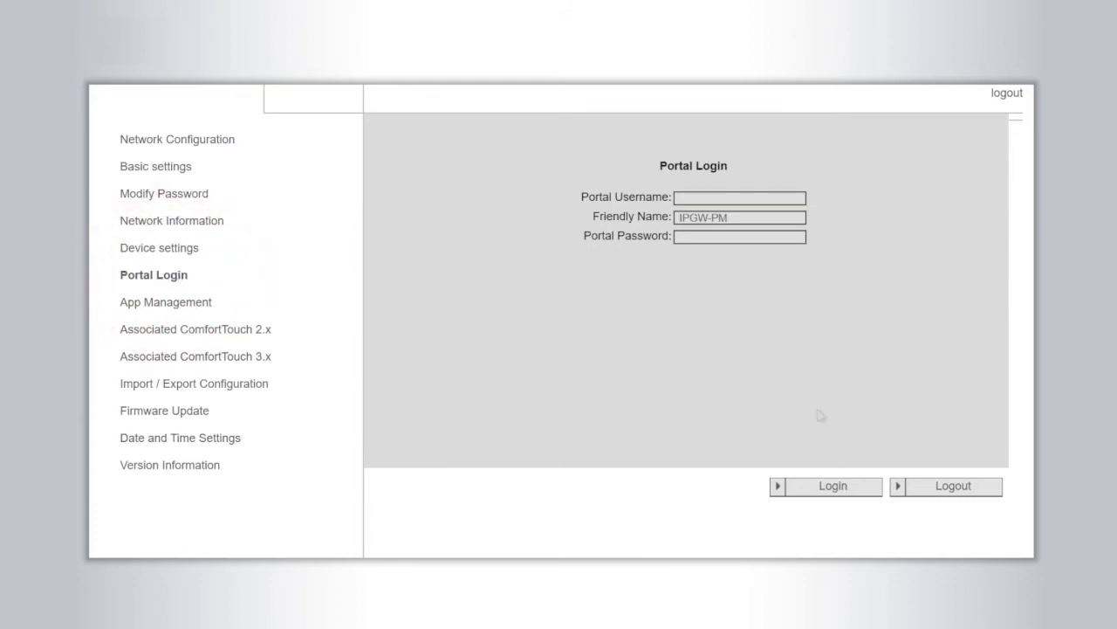
click(954, 487)
Choose ASM04_GW_V6.06_20200226_MP_TIDM365_factory_filesystem.img as the firmware update file
click(200, 411)
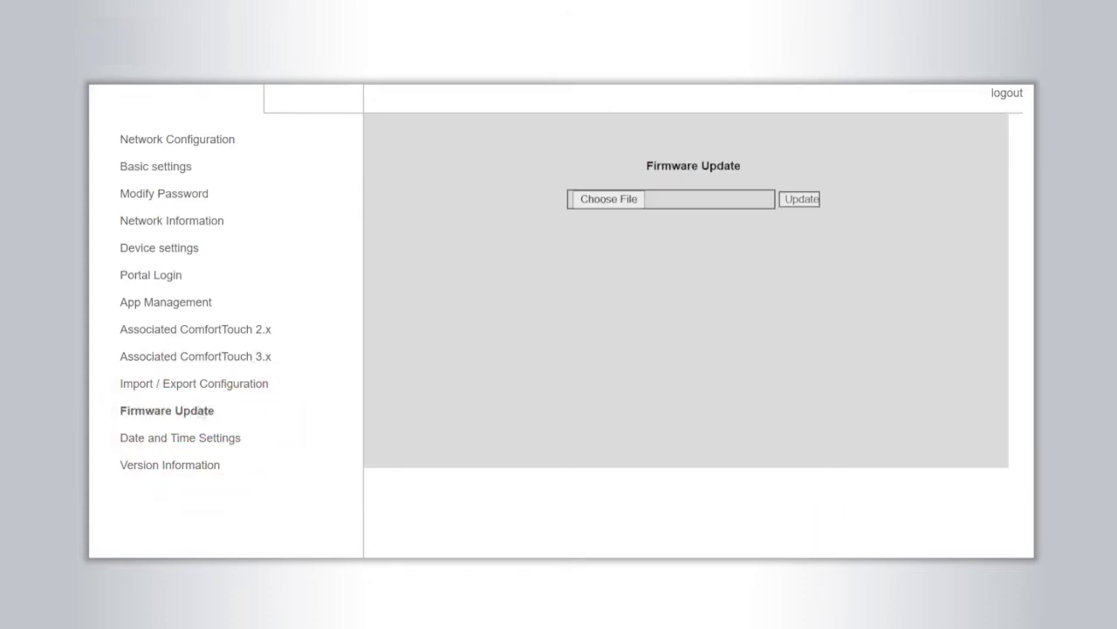
click(611, 199)
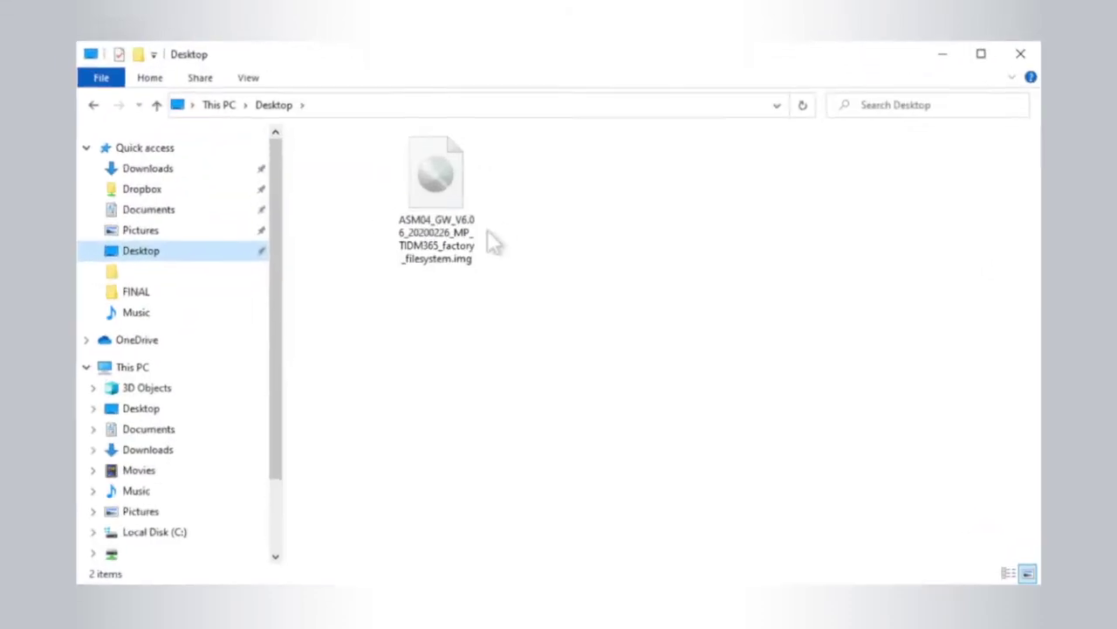
double_click(454, 185)
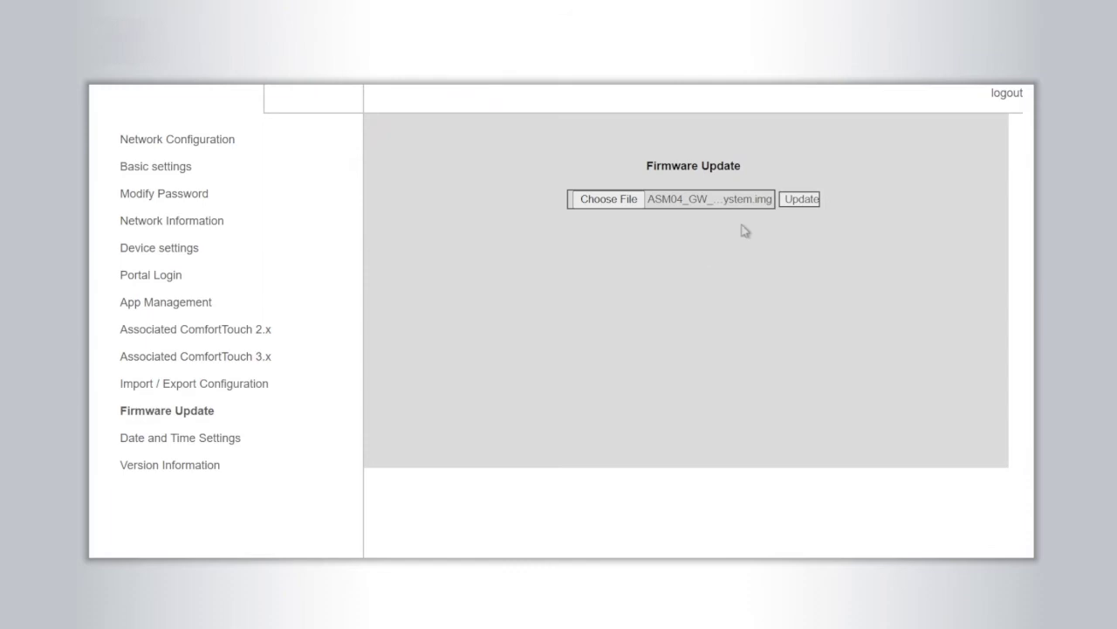
Install the chosen firmware image, then log out once the update finishes
click(796, 201)
click(1007, 93)
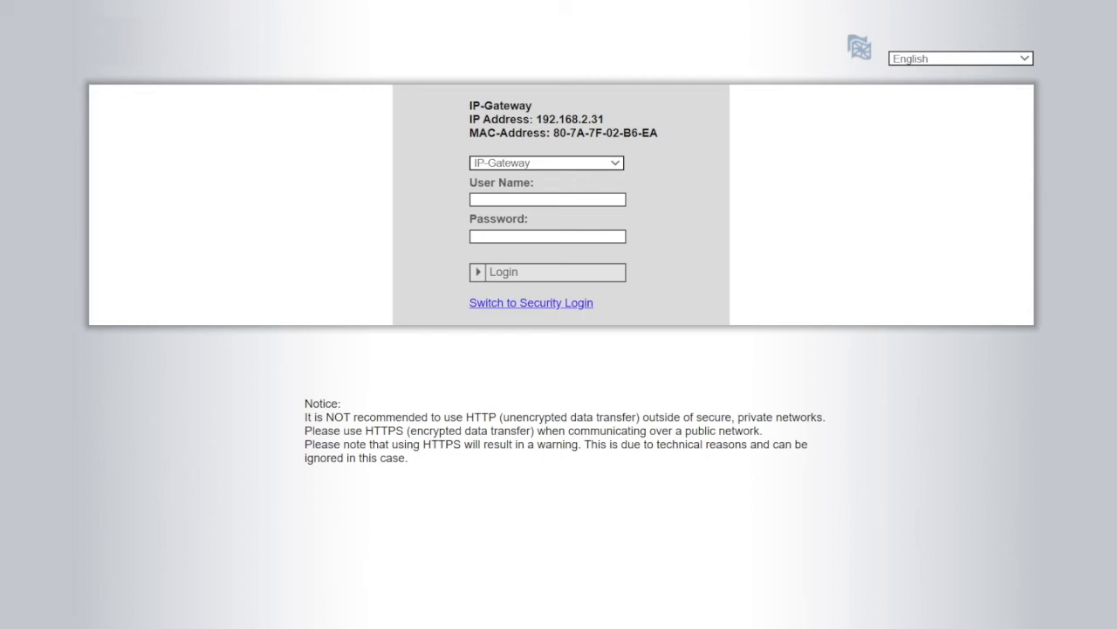
Log back in to the gateway as admin with its current password
click(925, 59)
text(admin)
key(Tab)
text(admin)
click(506, 277)
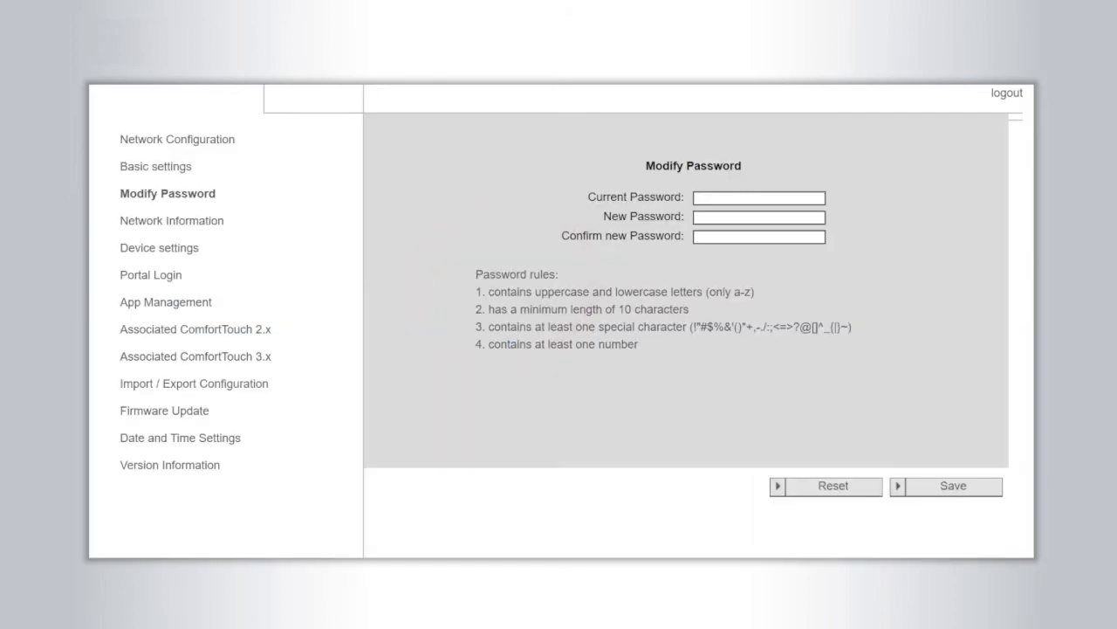
Replace the current gateway password with a new one, confirmed twice, and save
click(758, 198)
text(admin)
key(Tab)
text(•••••••••••)
key(Tab)
text(•••••••••••)
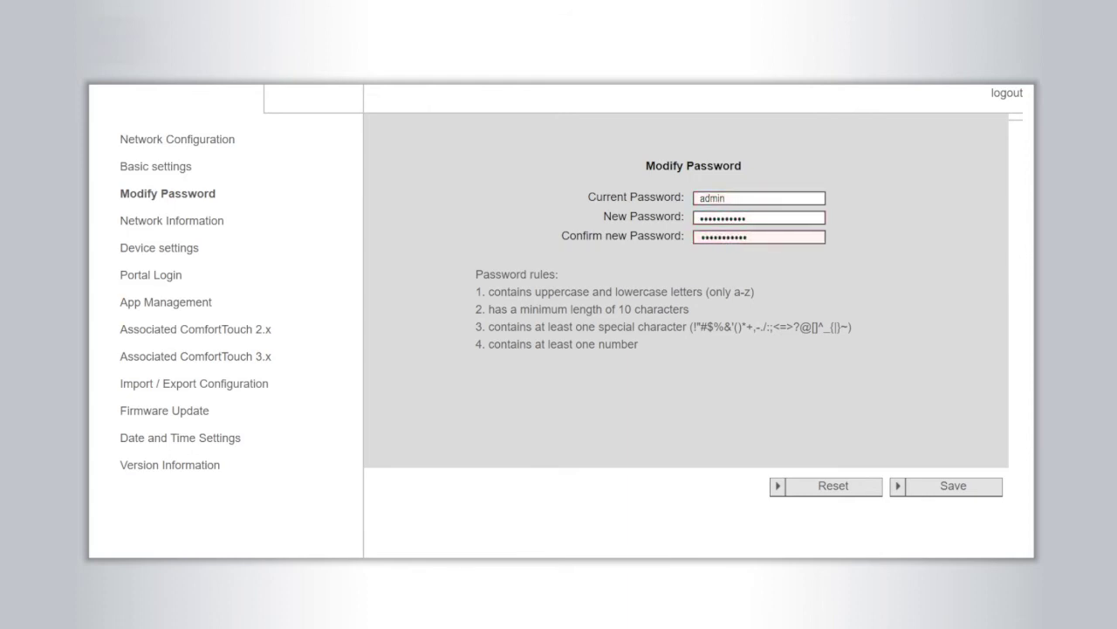
click(168, 465)
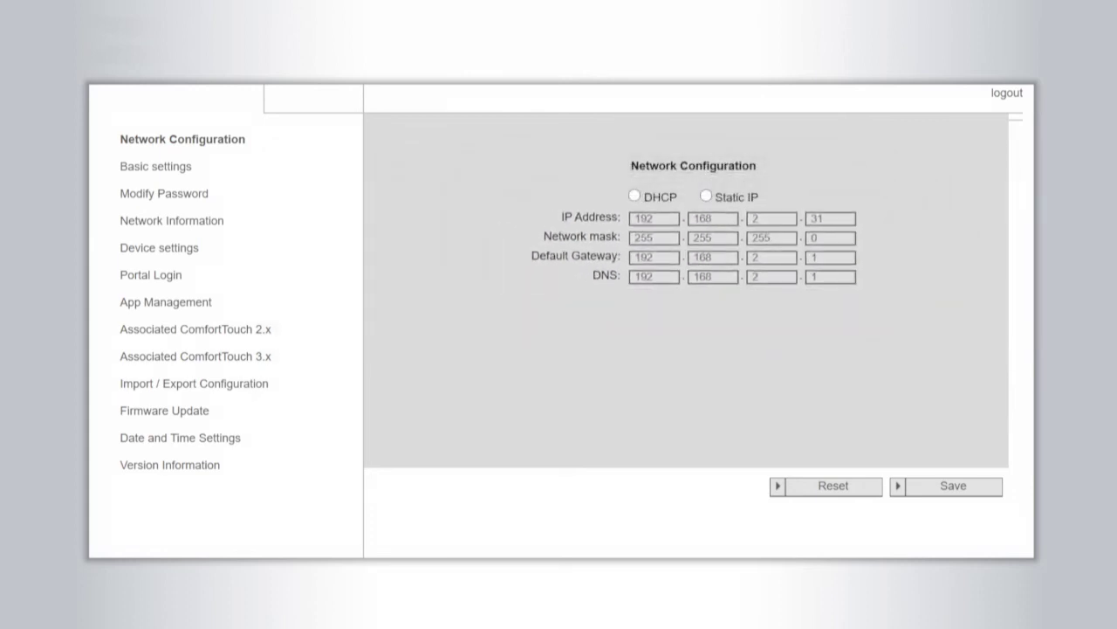
Save the network configuration and basic settings unchanged
click(950, 485)
click(185, 166)
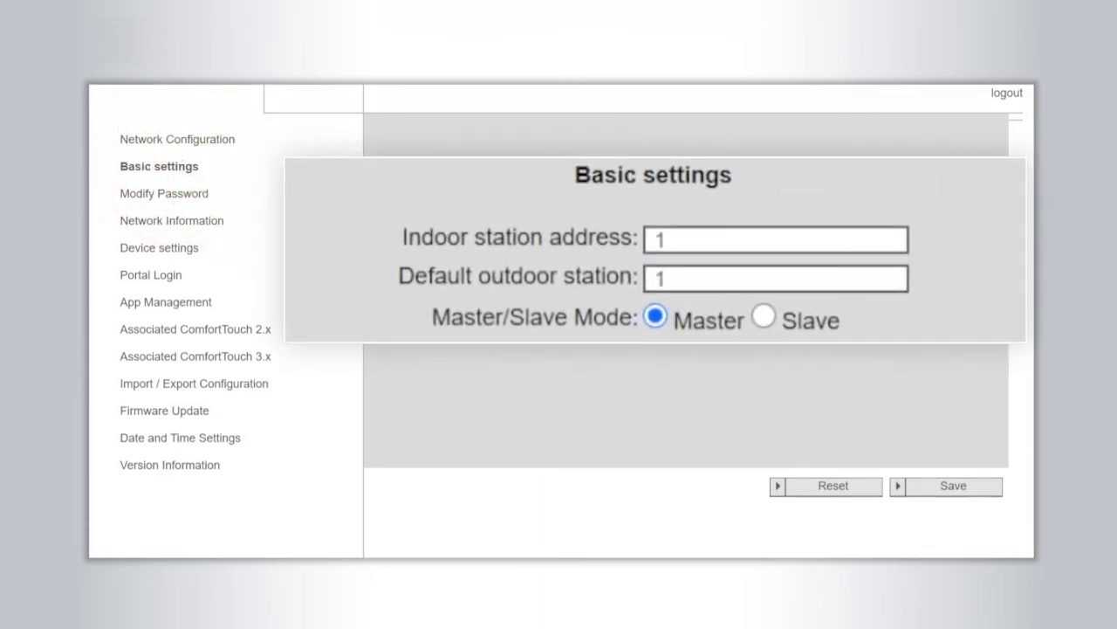
click(953, 487)
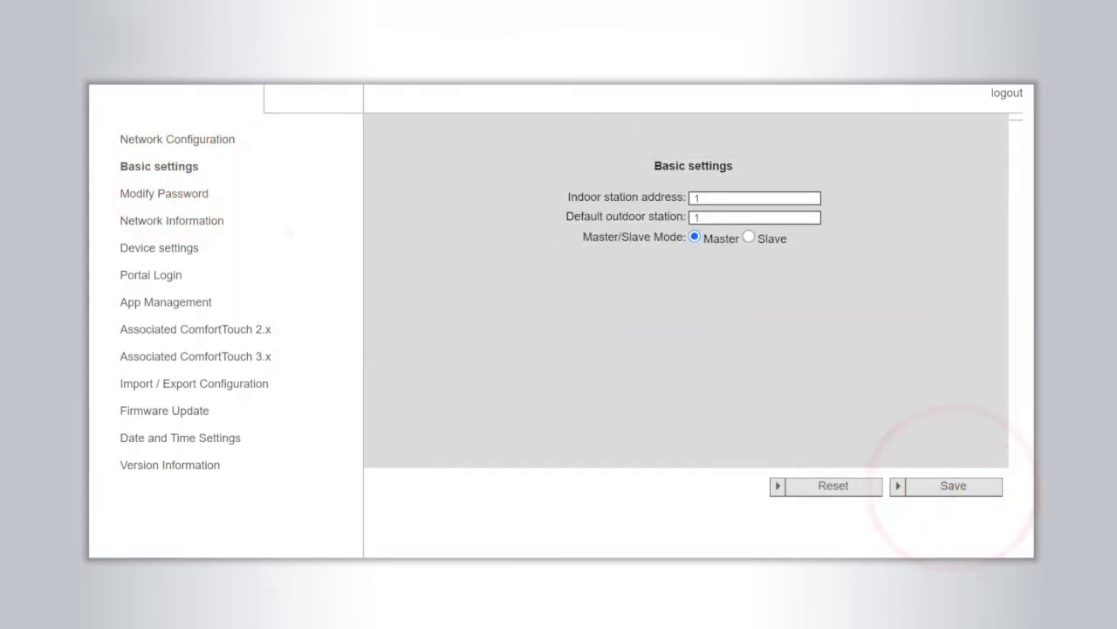
click(185, 252)
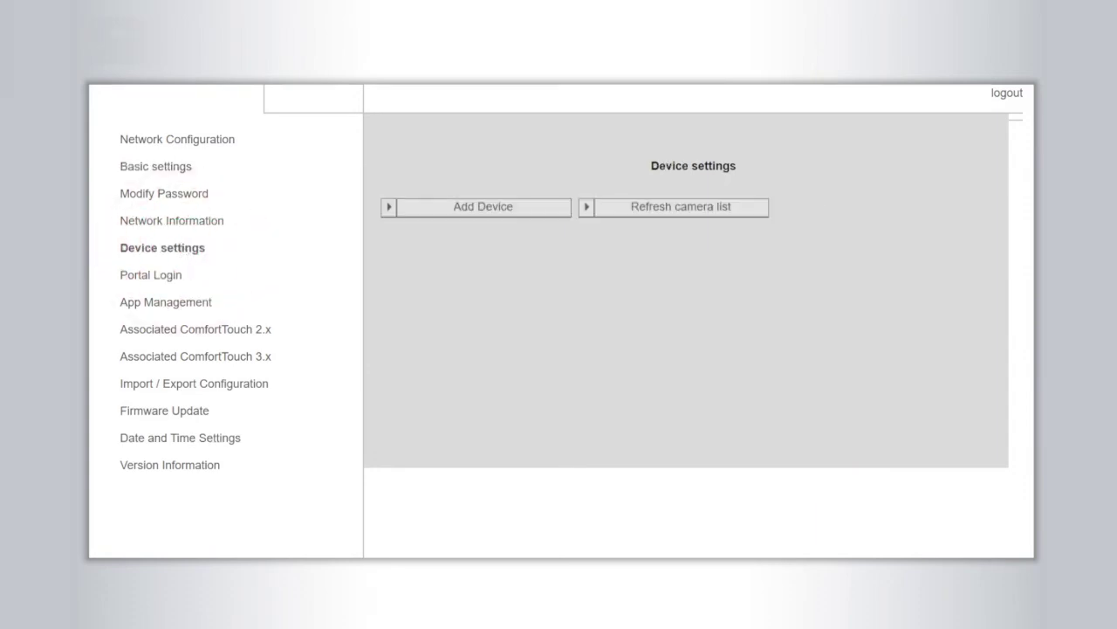
Add and save a new outdoor station as device 1
click(490, 210)
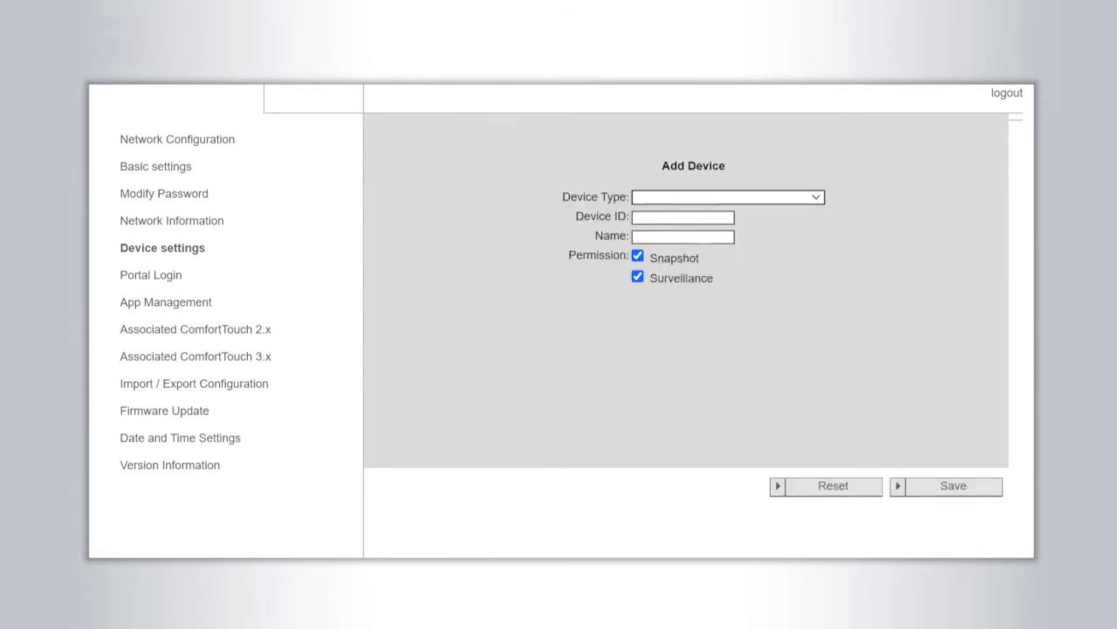
click(950, 487)
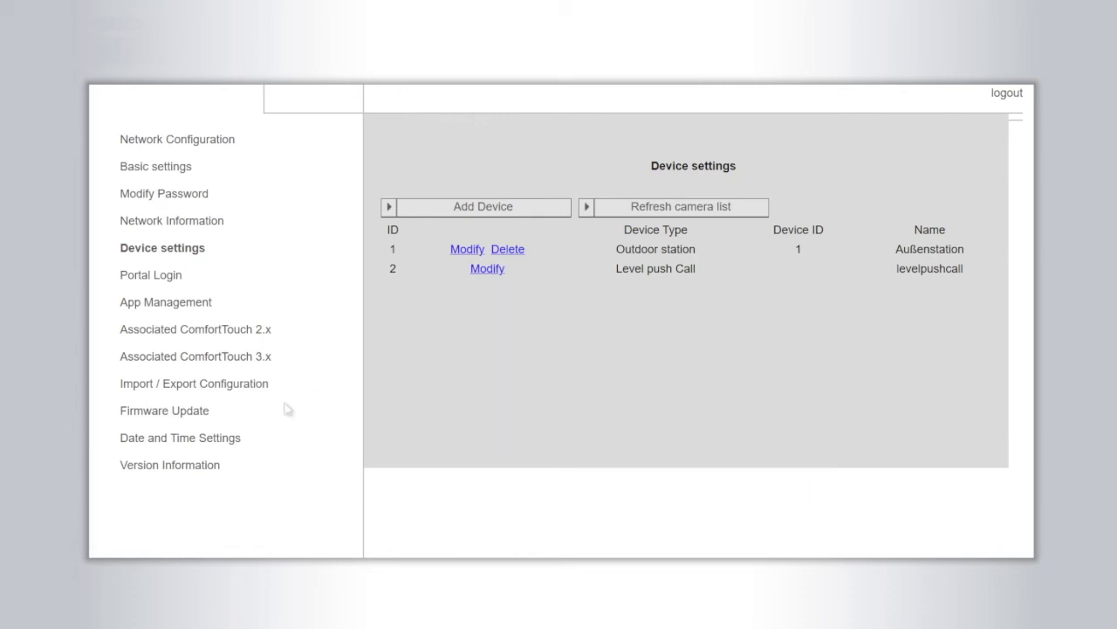
click(220, 437)
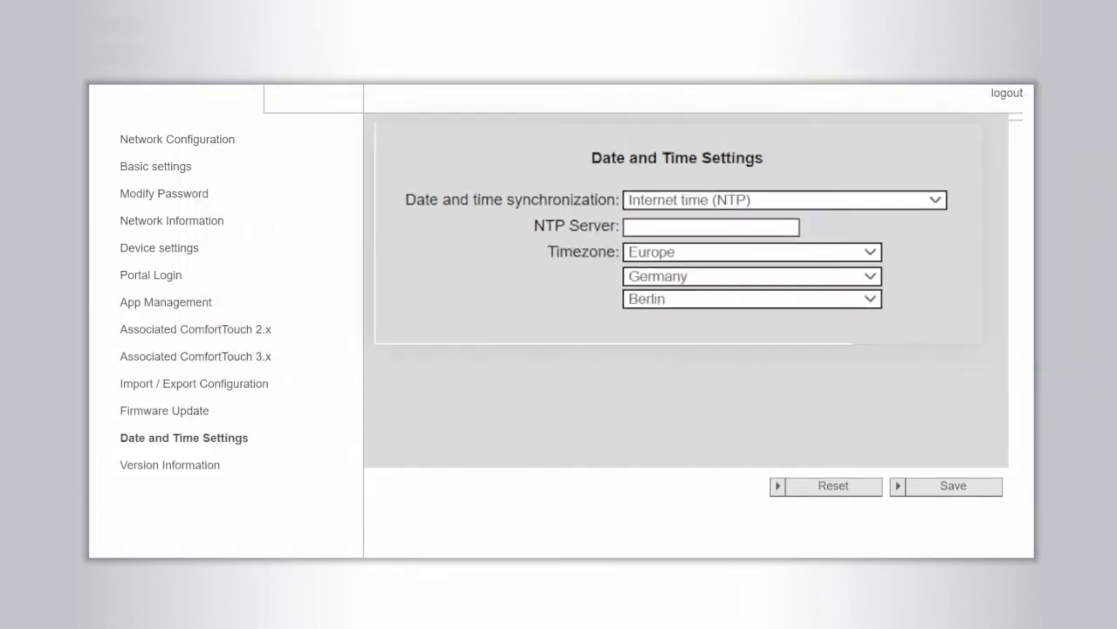
Keep NTP time with the Berlin timezone and log in to the portal with friendly name IPGW_NEW
click(949, 487)
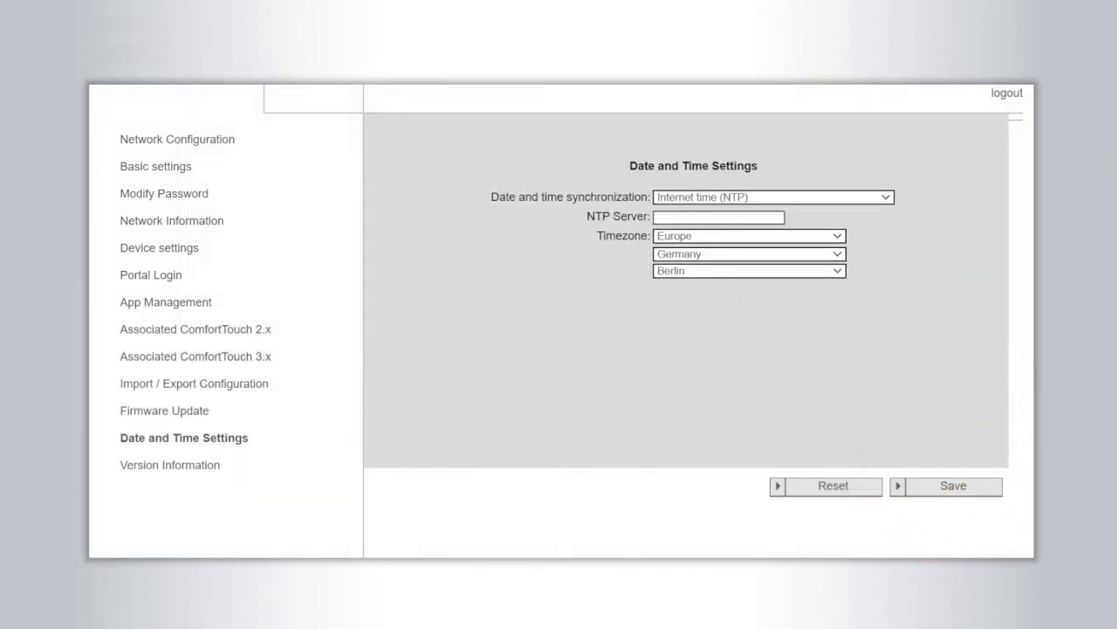
click(174, 275)
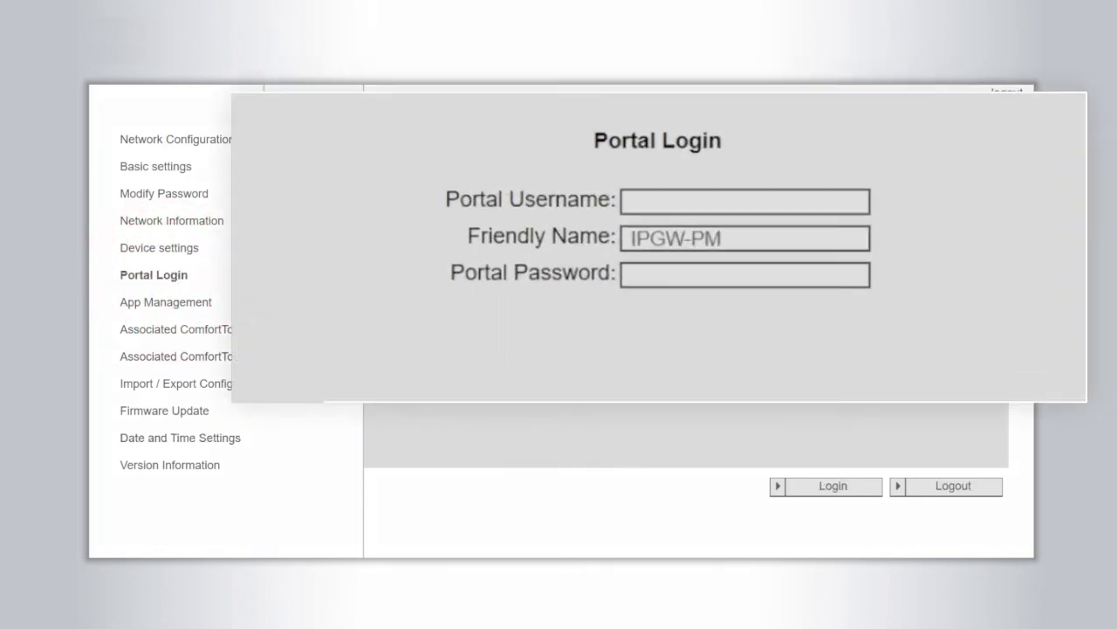
text(john doe)
text(••••••••••••)
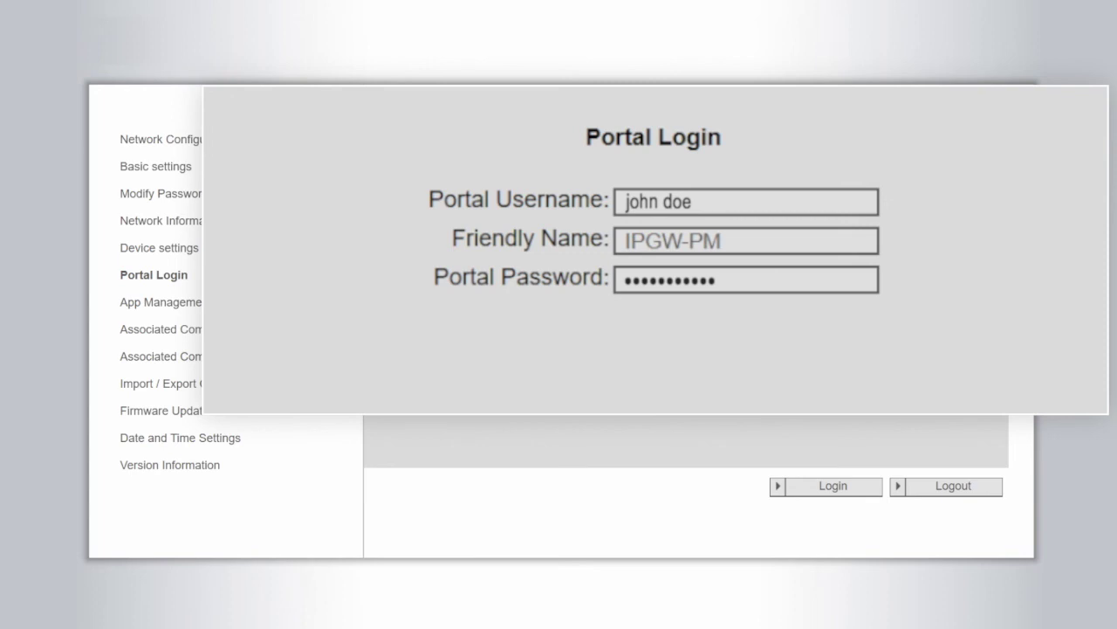
text(IPGW_NEW)
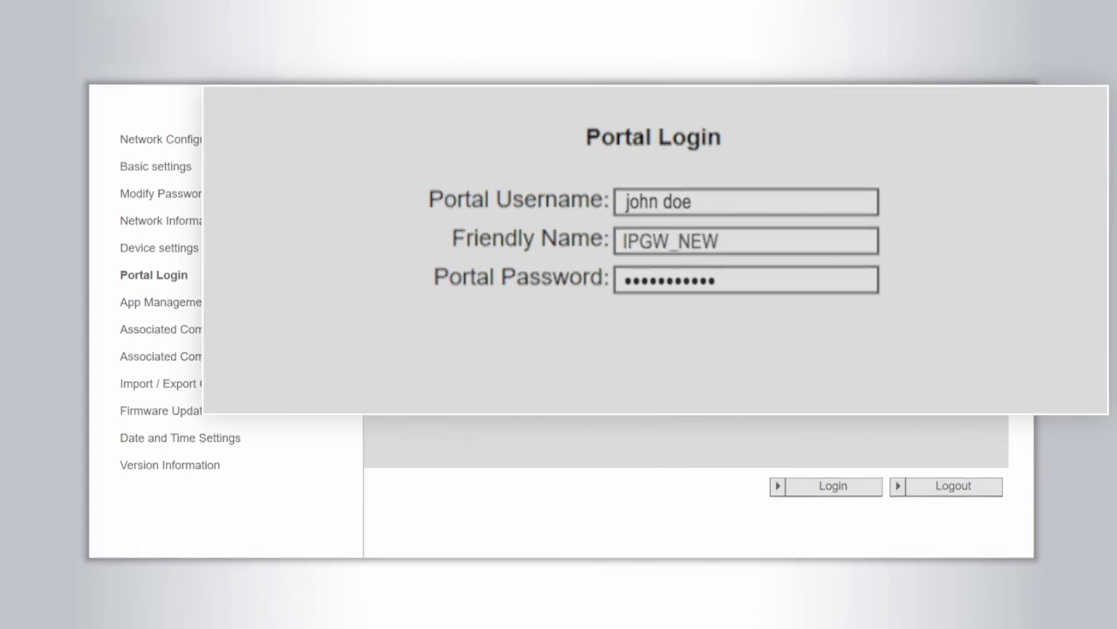
click(829, 485)
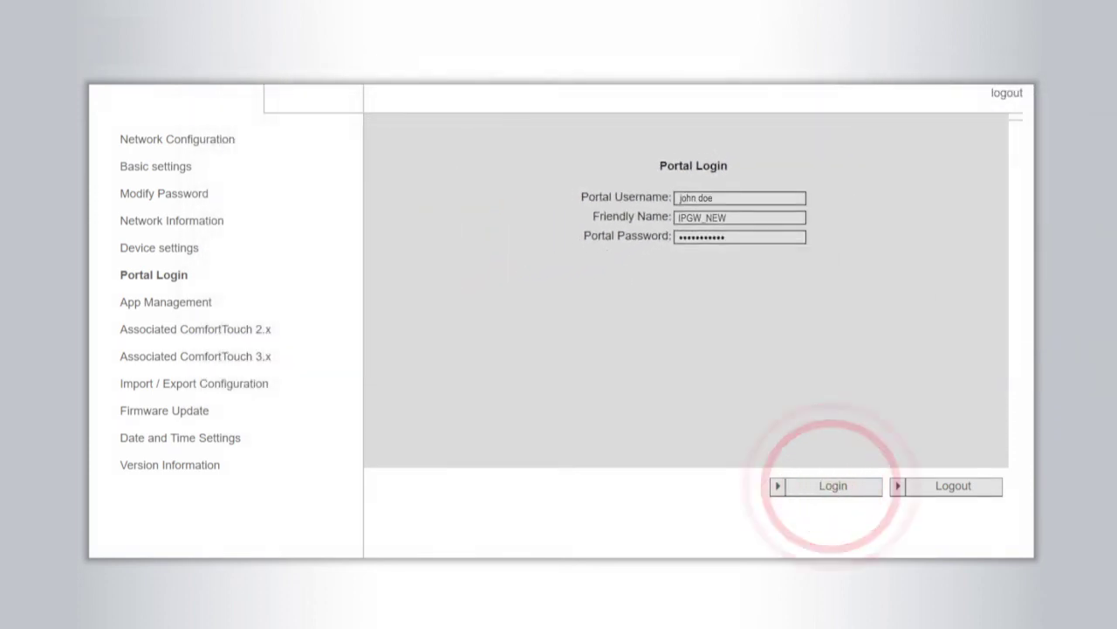
click(202, 302)
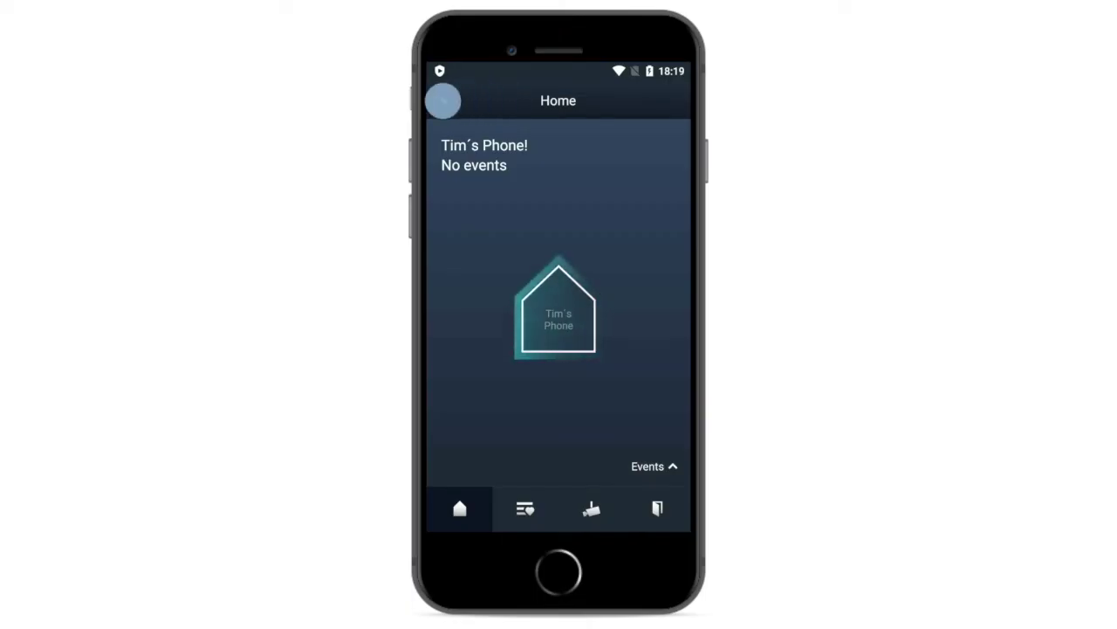
In the Welcome app, request pairing with the IPGW-PM gateway under Pair Devices > IP Gateway/Touch Panel
click(443, 100)
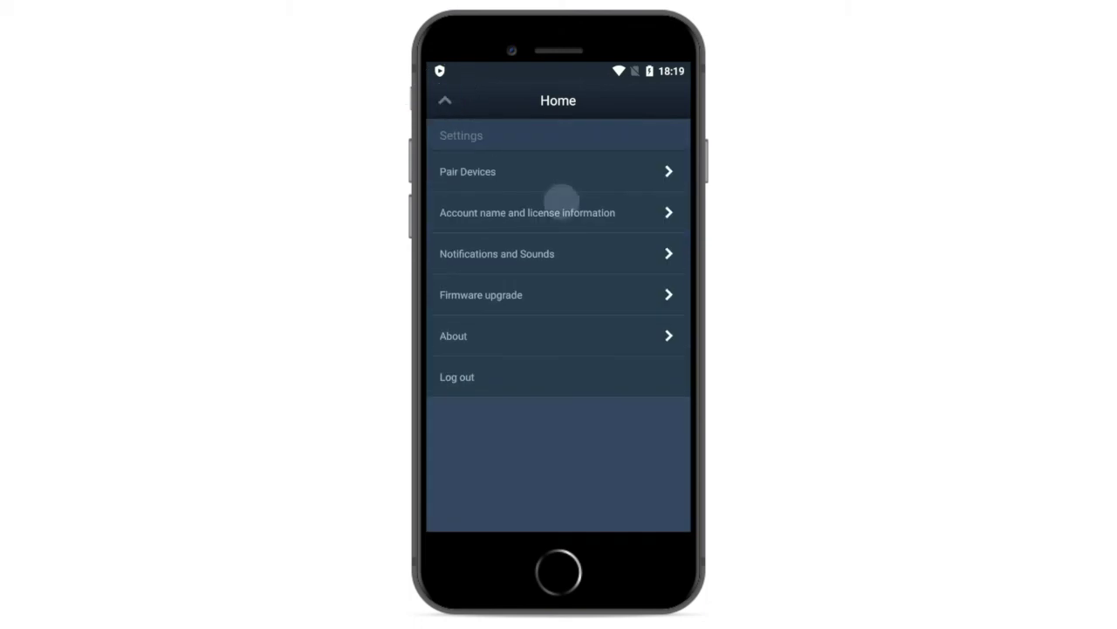
click(588, 172)
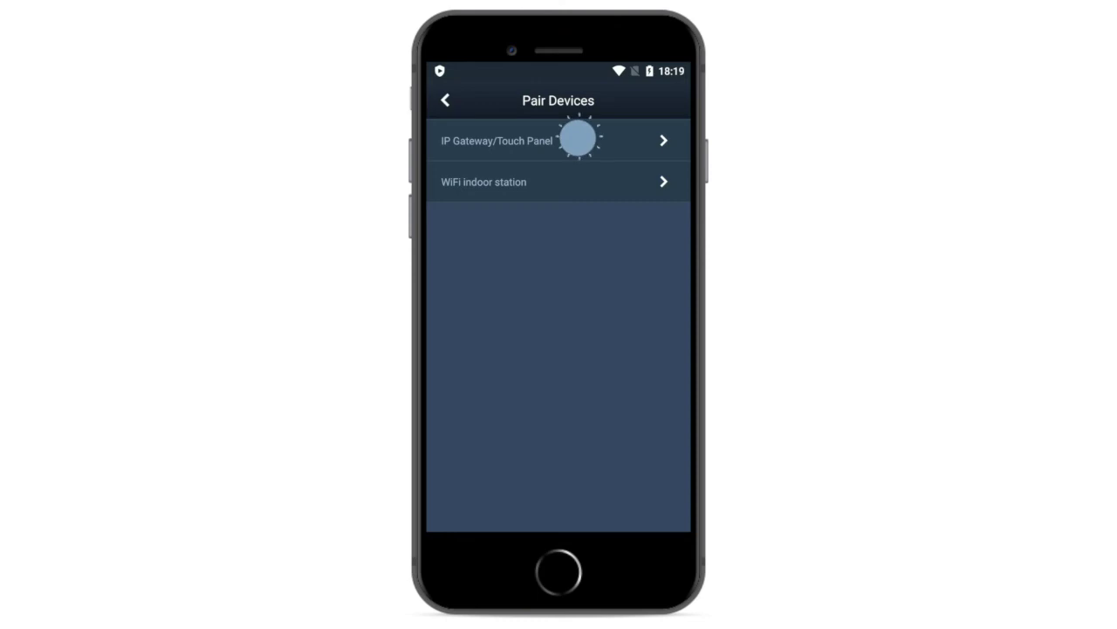
click(578, 138)
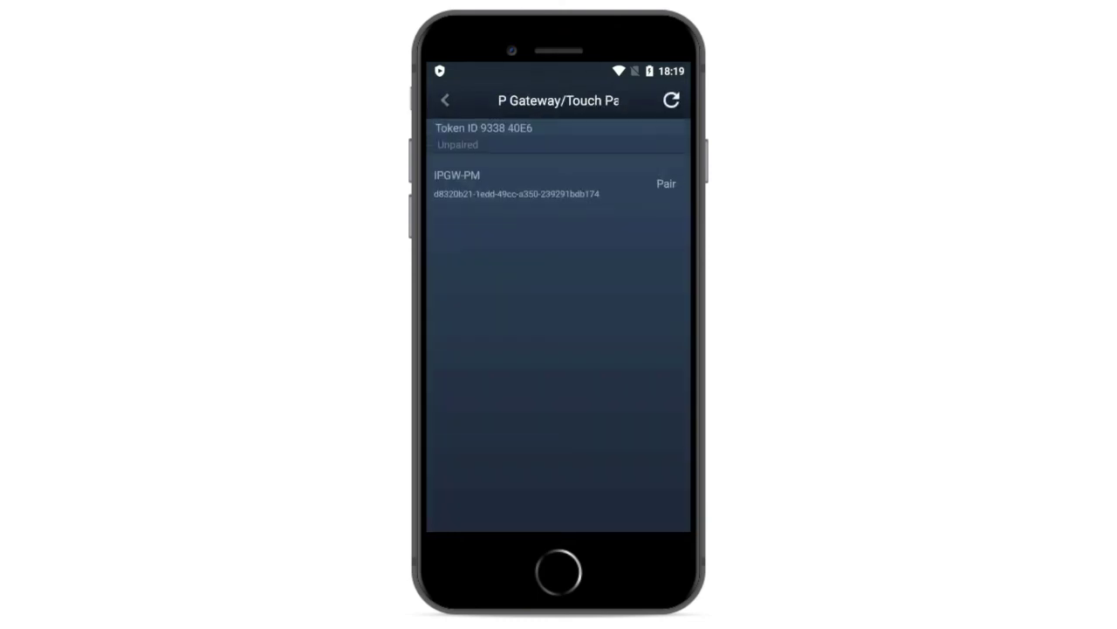
click(666, 185)
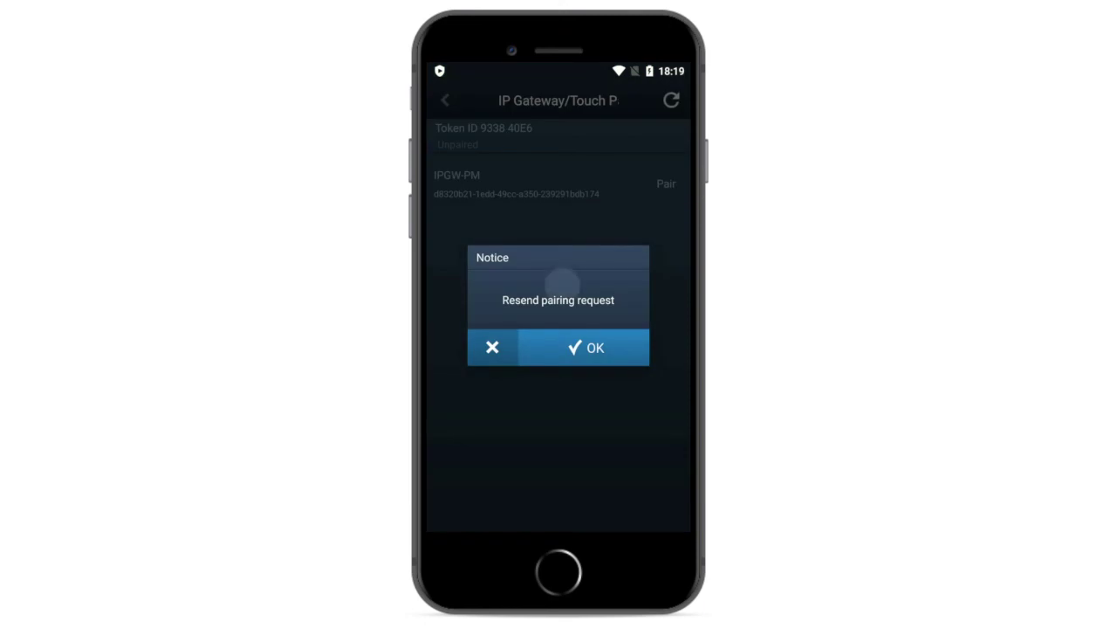
click(595, 348)
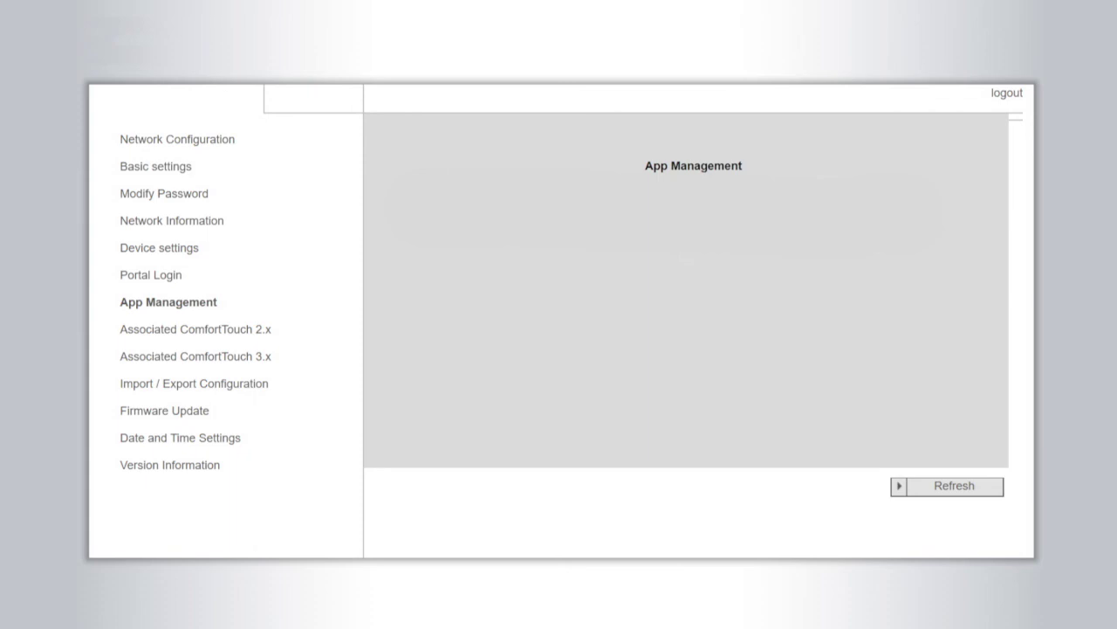
Accept the iPhone's pairing request, saving its permissions and confirming the integrity code
click(956, 486)
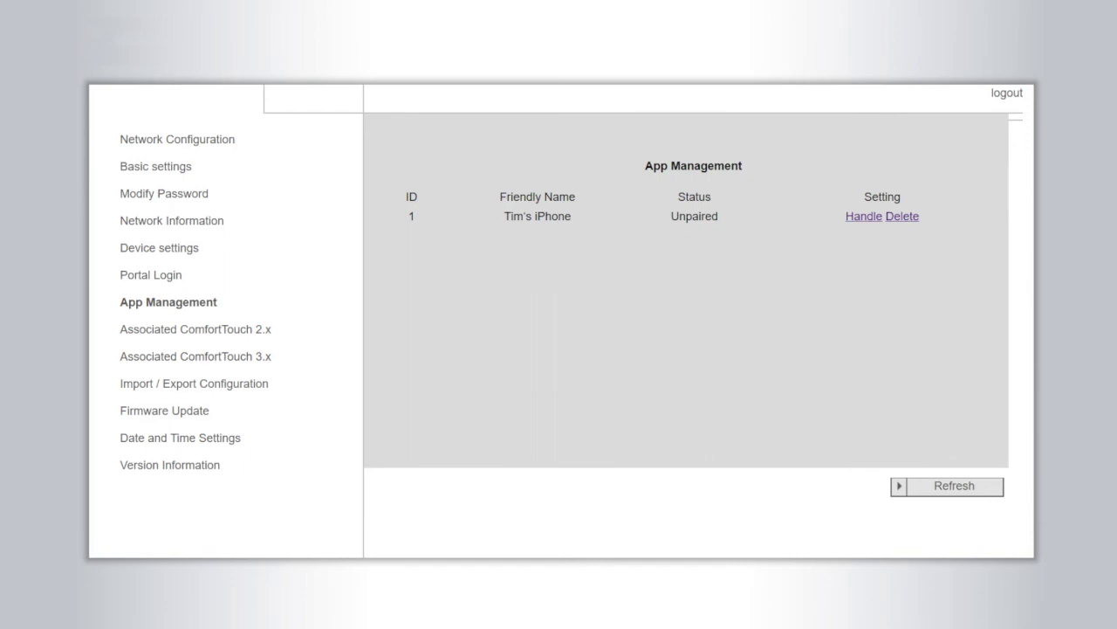
click(864, 218)
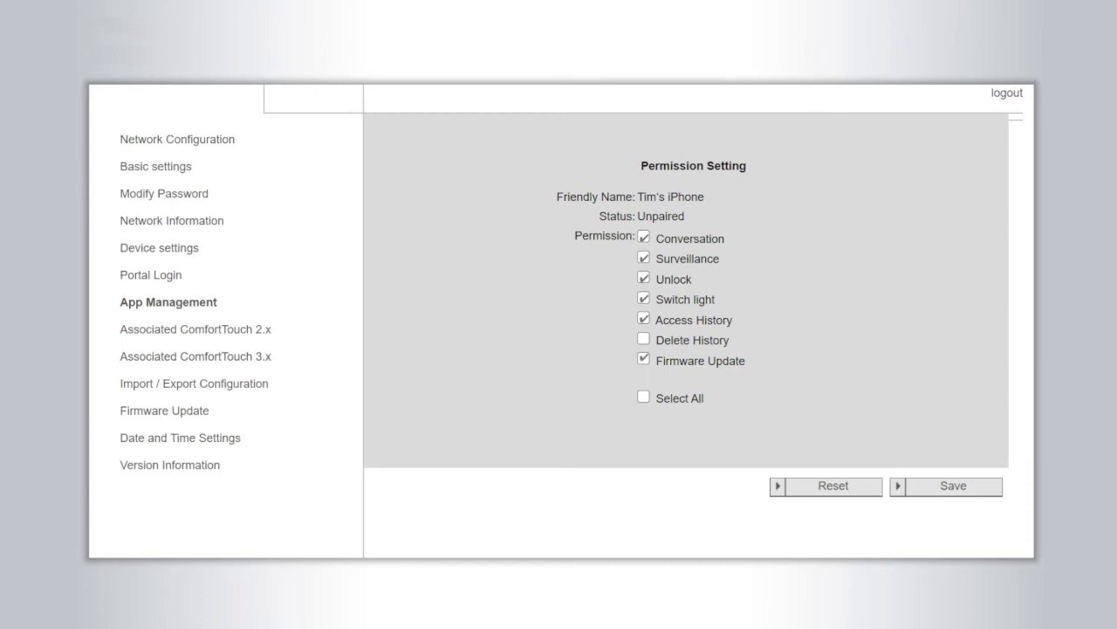
click(956, 486)
text(•••••••••••••)
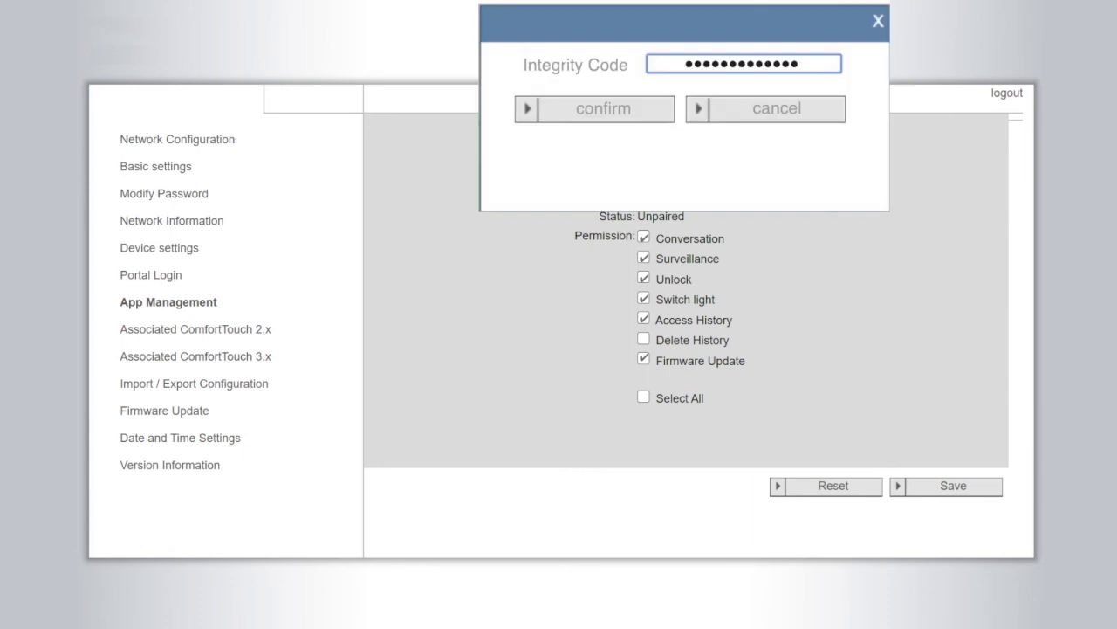
click(606, 112)
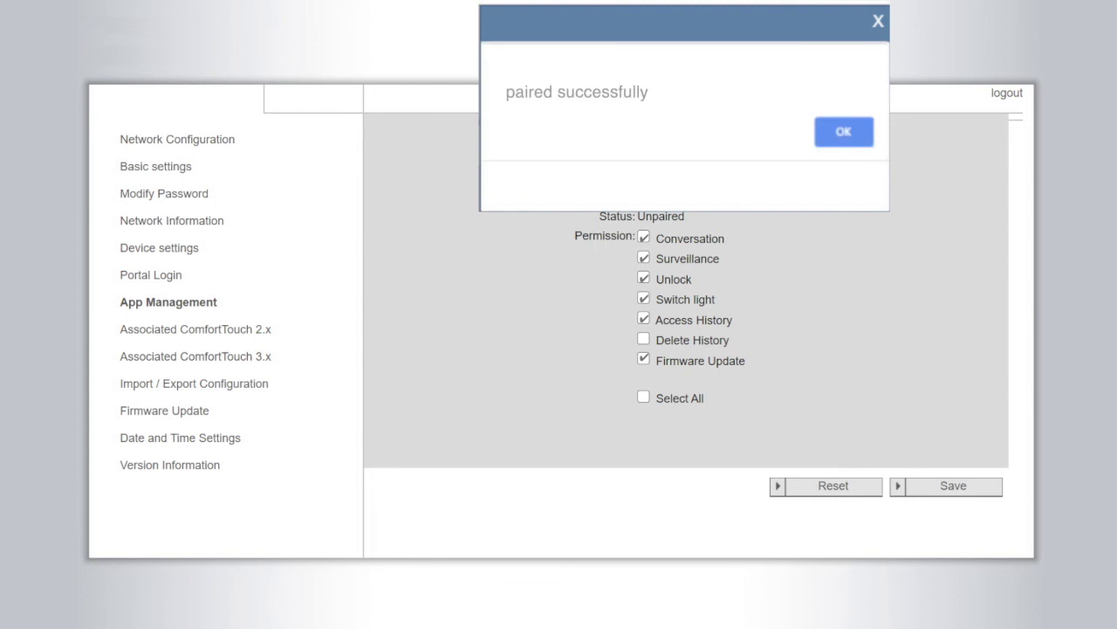
click(844, 132)
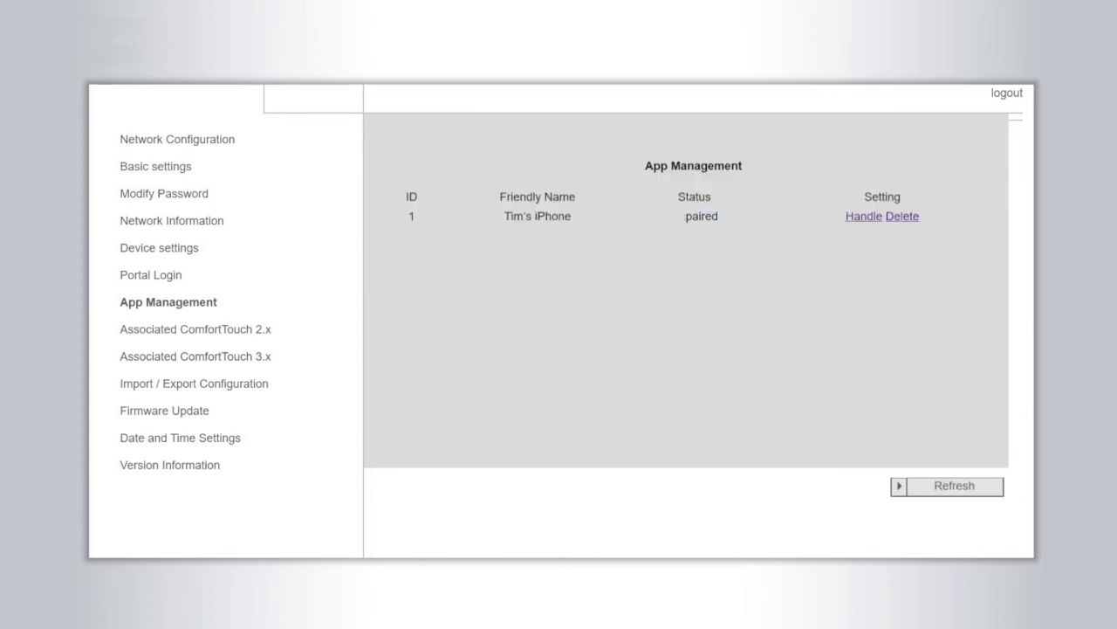